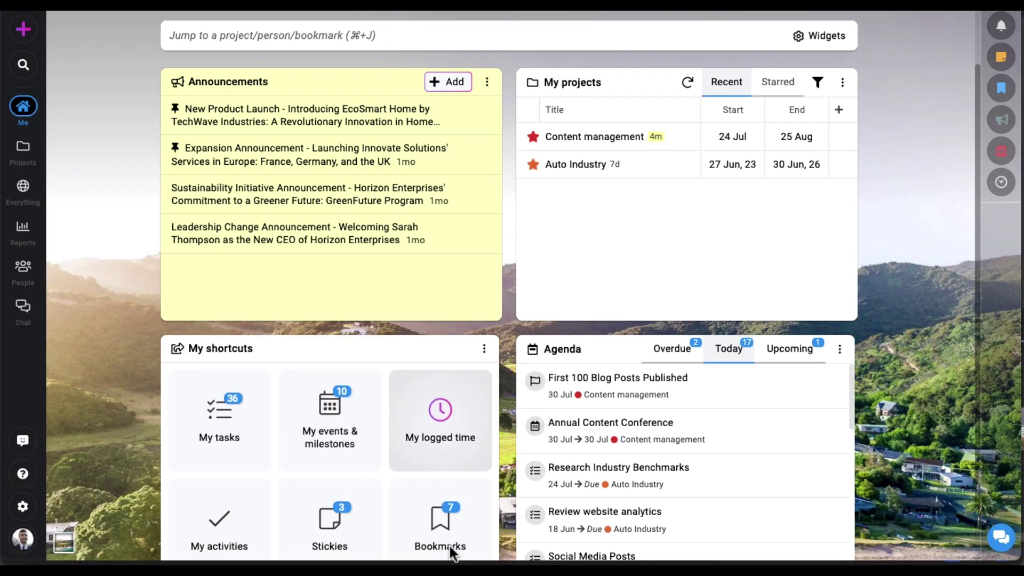
Step: Add the My tasks widget next to Announcements on the home dashboard
{"action": "scroll", "coordinate": [451, 549], "scroll_direction": "up", "scroll_amount": 3}
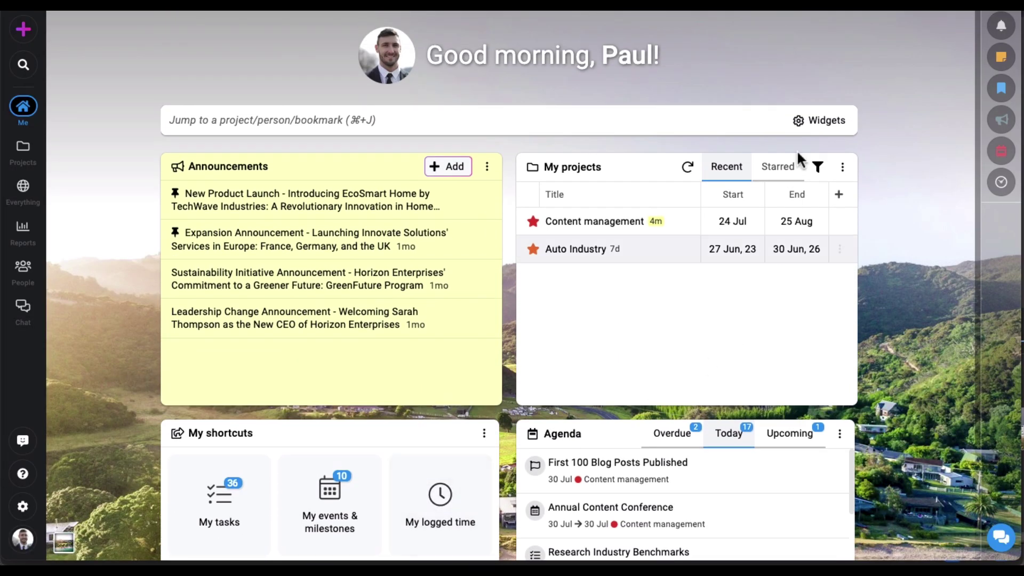
{"action": "left_click", "coordinate": [813, 120]}
{"action": "left_click_drag", "start_coordinate": [825, 90], "coordinate": [622, 213]}
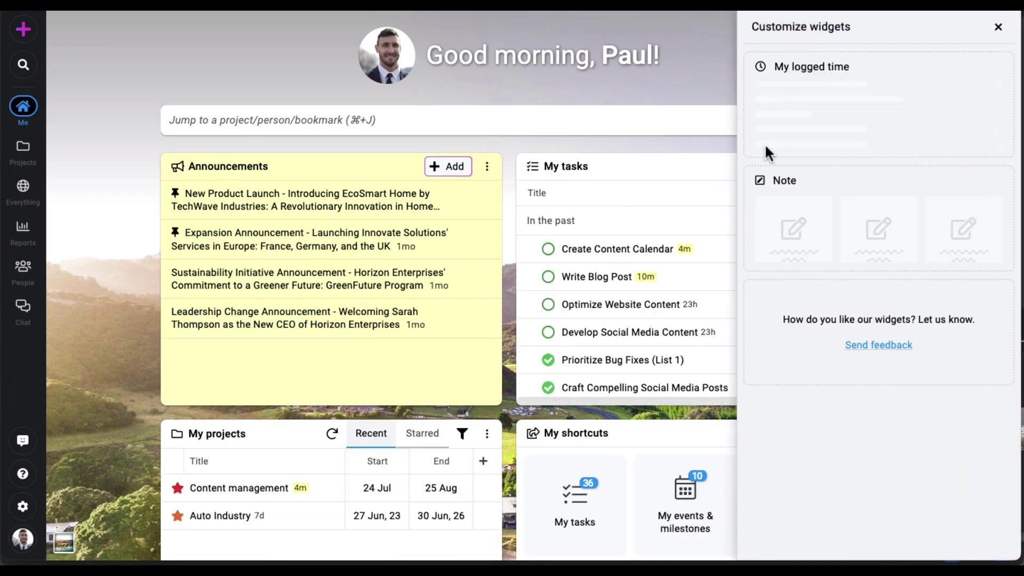
{"action": "left_click", "coordinate": [998, 26]}
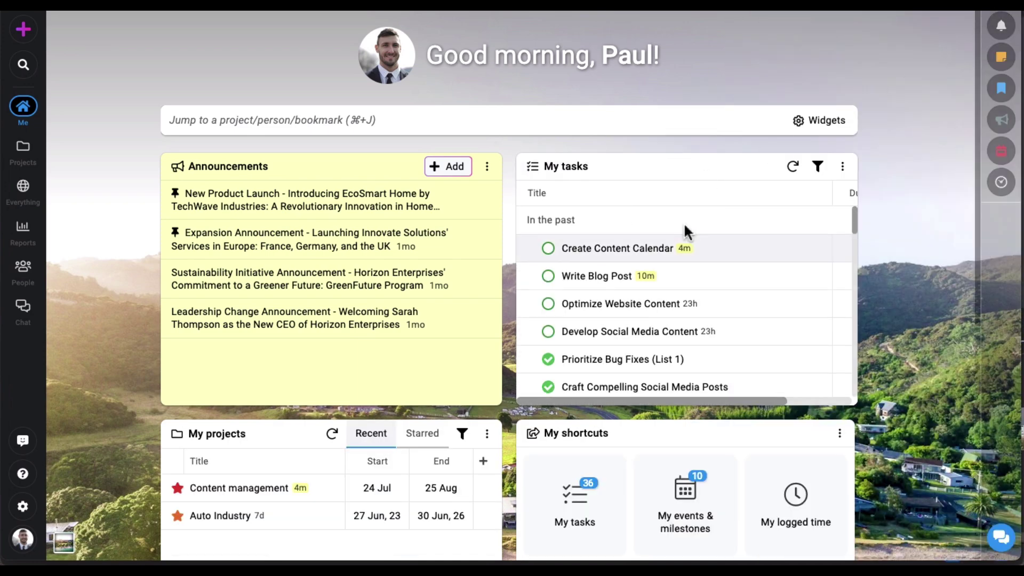
{"action": "scroll", "coordinate": [687, 232], "scroll_direction": "down", "scroll_amount": 3}
{"action": "scroll", "coordinate": [686, 232], "scroll_direction": "up", "scroll_amount": 3}
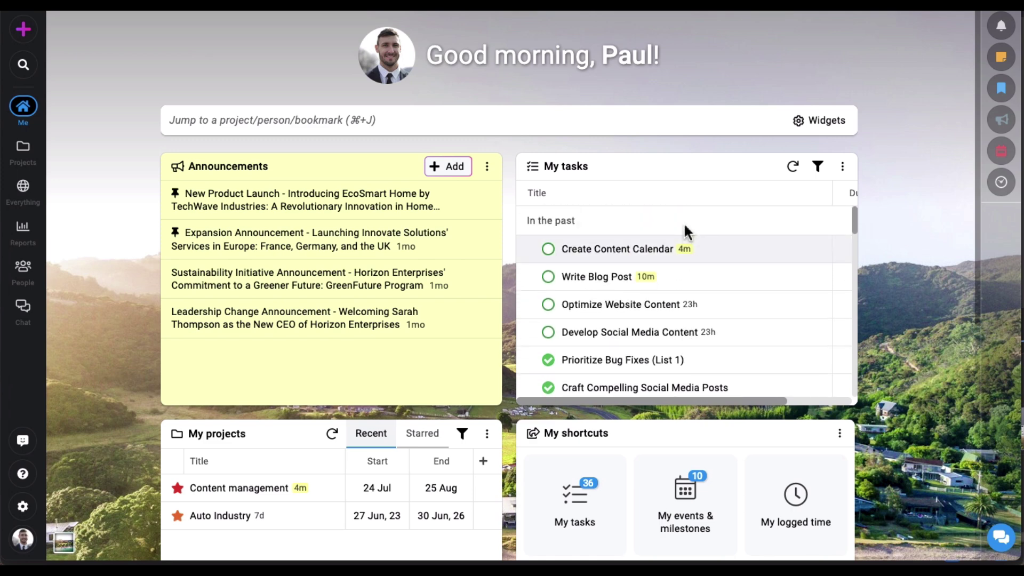
Step: Start a new project titled Project A with a short description
{"action": "left_click", "coordinate": [36, 30]}
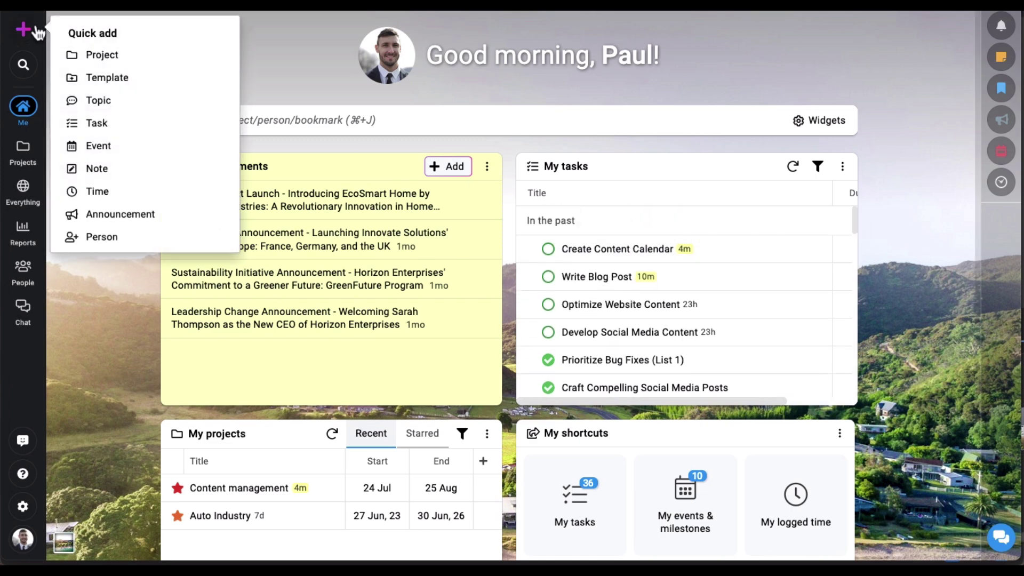
{"action": "left_click", "coordinate": [101, 60]}
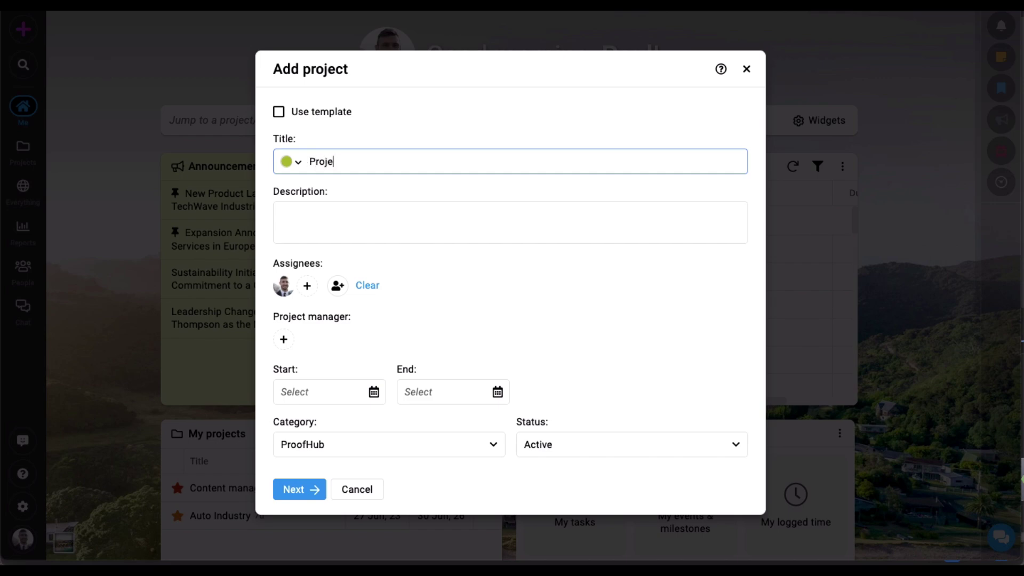
{"action": "left_click", "coordinate": [318, 221]}
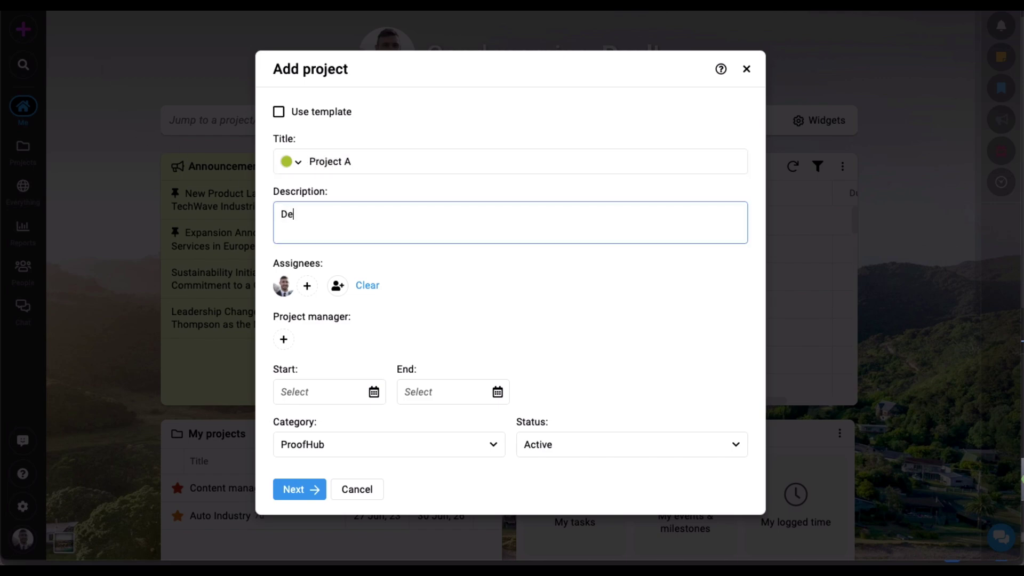
Step: Assign three team members to Project A and create the project
{"action": "left_click", "coordinate": [312, 291]}
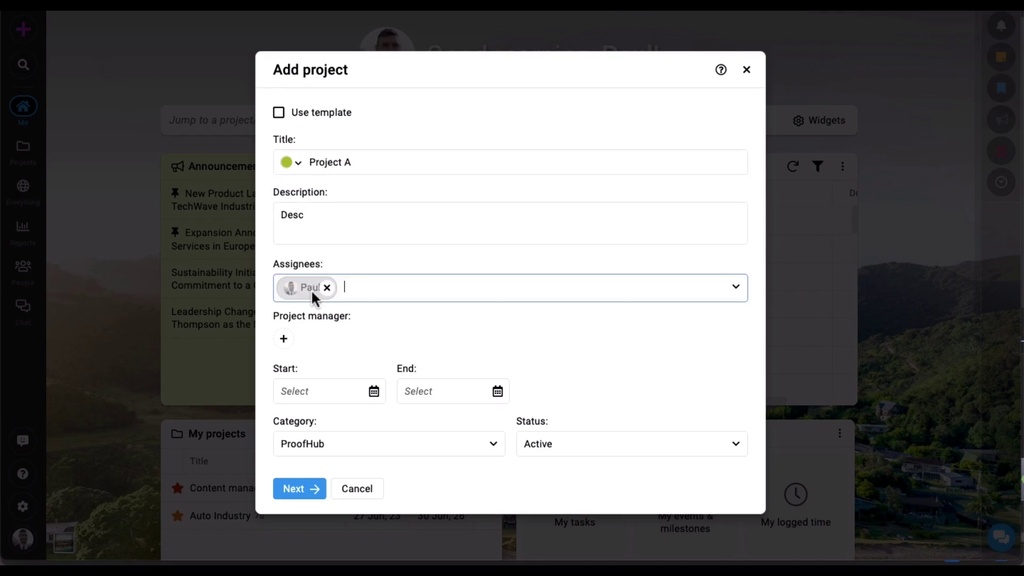
{"action": "left_click", "coordinate": [367, 295]}
{"action": "left_click", "coordinate": [360, 360]}
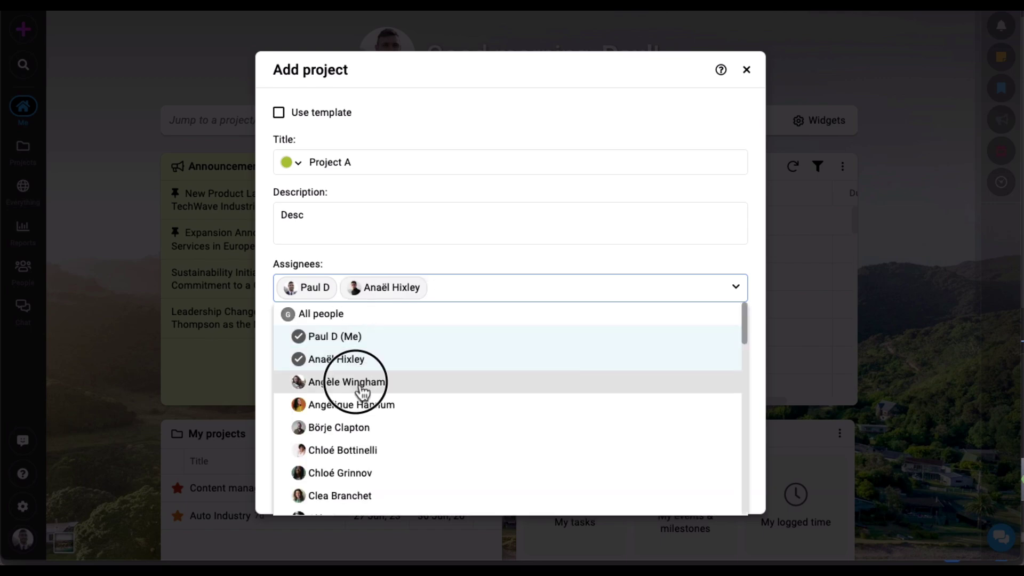
{"action": "left_click", "coordinate": [359, 383]}
{"action": "left_click", "coordinate": [266, 283]}
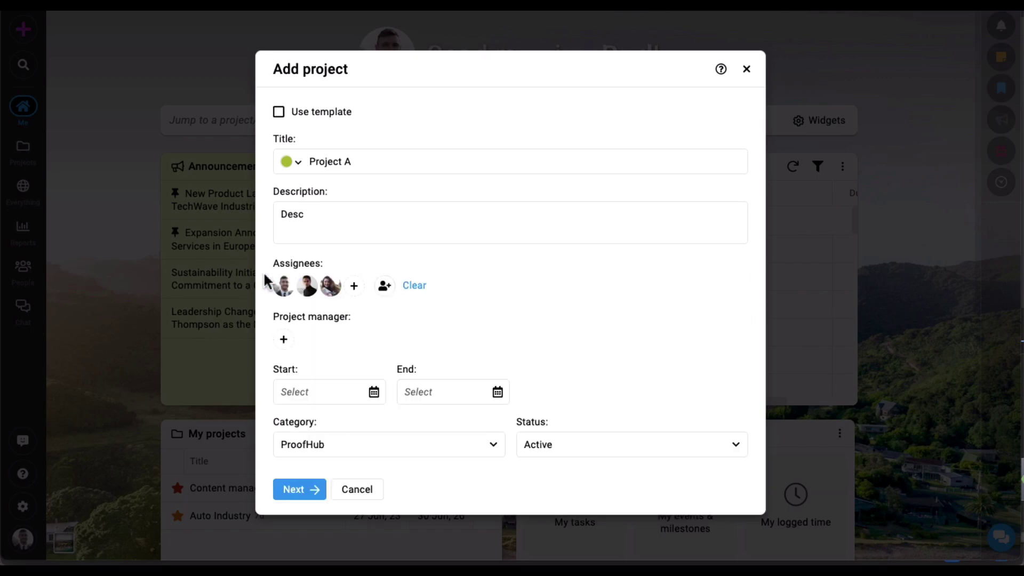
{"action": "left_click", "coordinate": [299, 489]}
{"action": "left_click", "coordinate": [314, 472]}
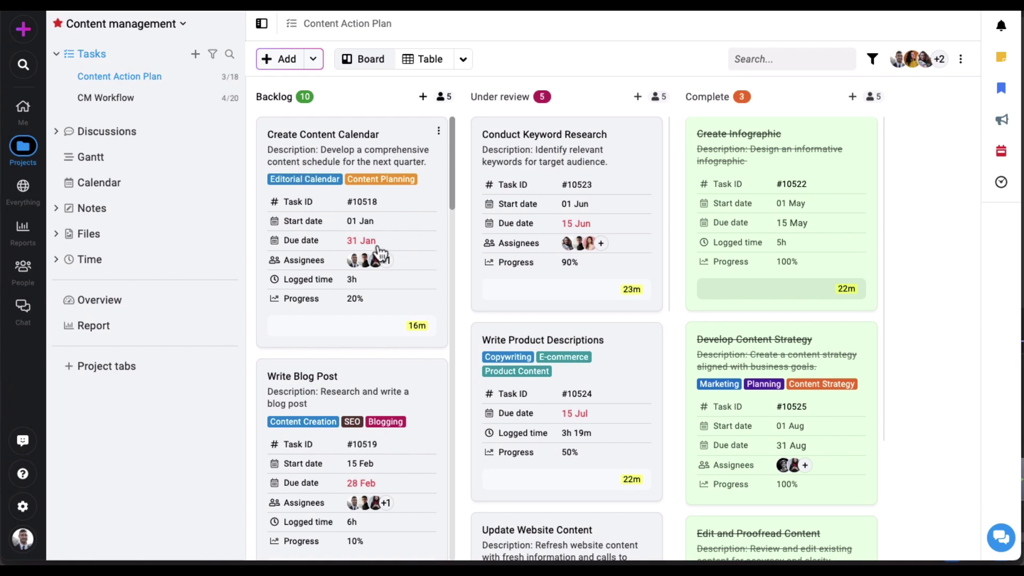
Step: Bring up the Content Action Plan board with its Backlog, Under review and Complete columns
{"action": "mouse_move", "coordinate": [379, 269]}
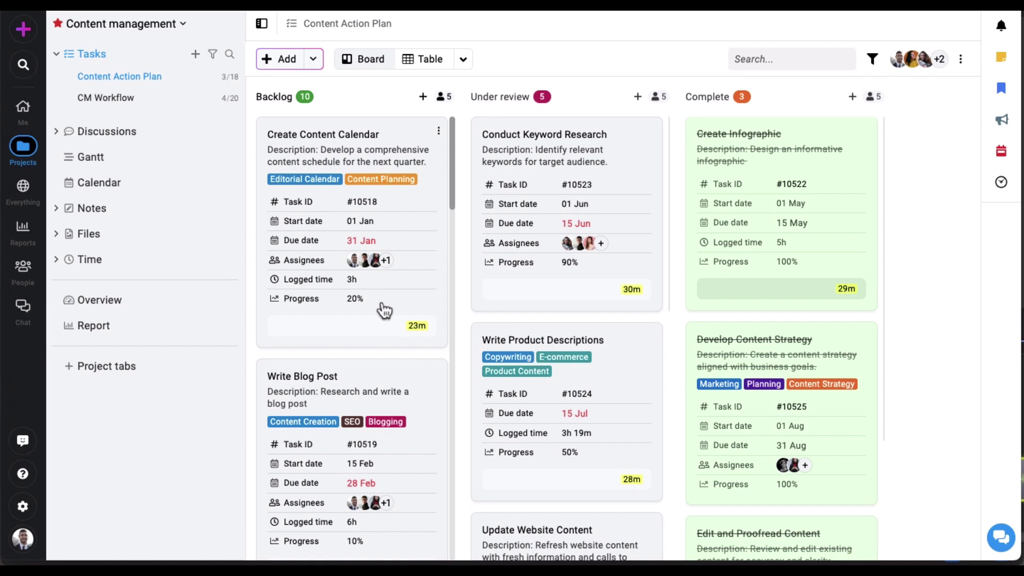
Step: Add a new discussion topic titled 'Content'
{"action": "left_click", "coordinate": [228, 131]}
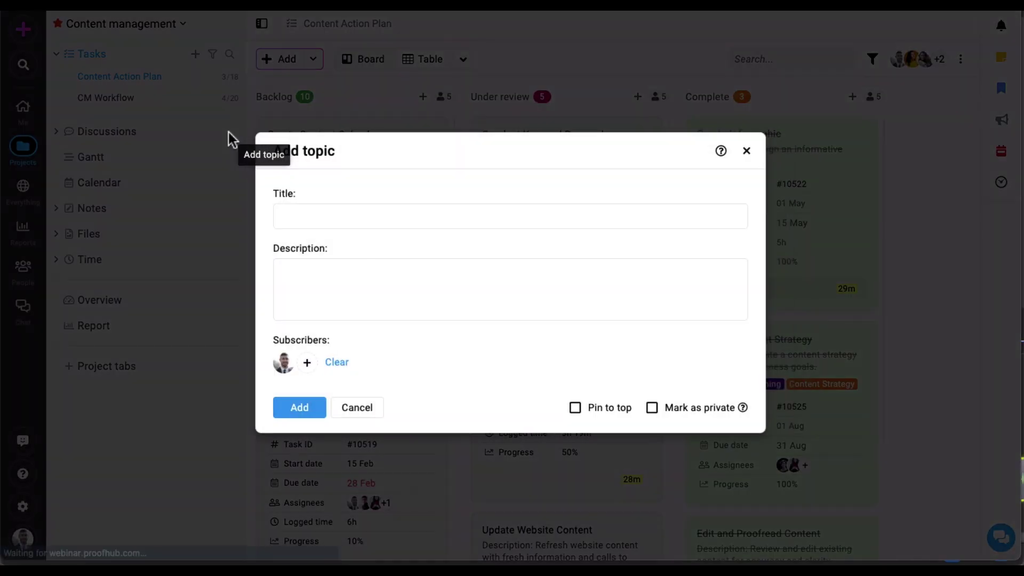
{"action": "type", "text": "Content"}
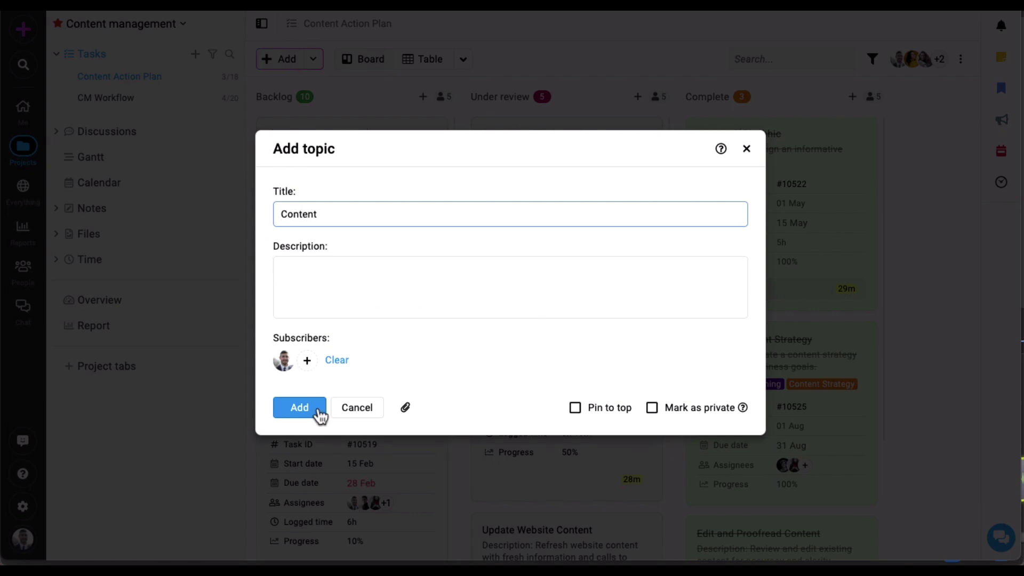
{"action": "left_click", "coordinate": [299, 407]}
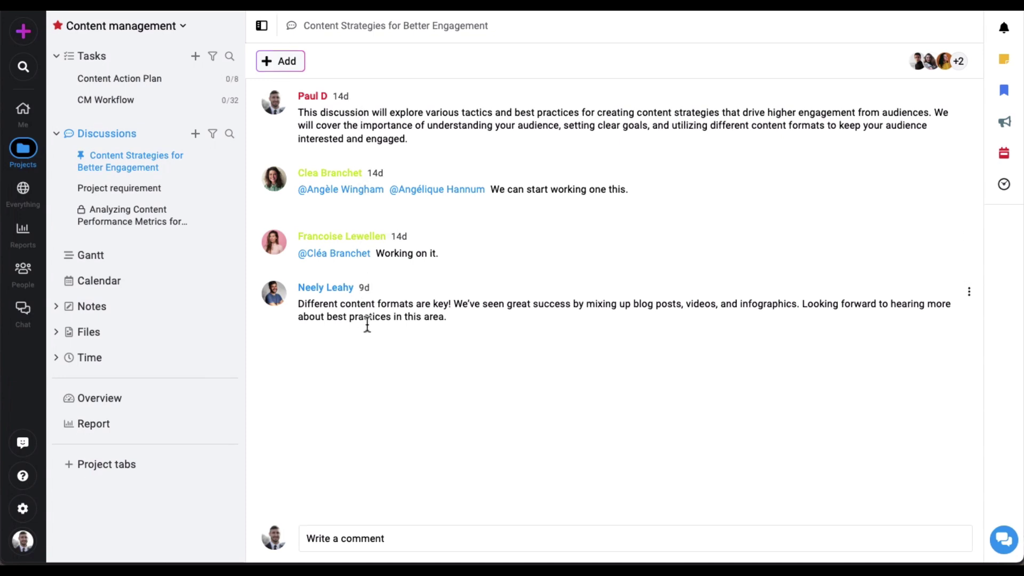
Step: Open the project's Gantt chart and turn on Highlight critical path
{"action": "left_click", "coordinate": [91, 256]}
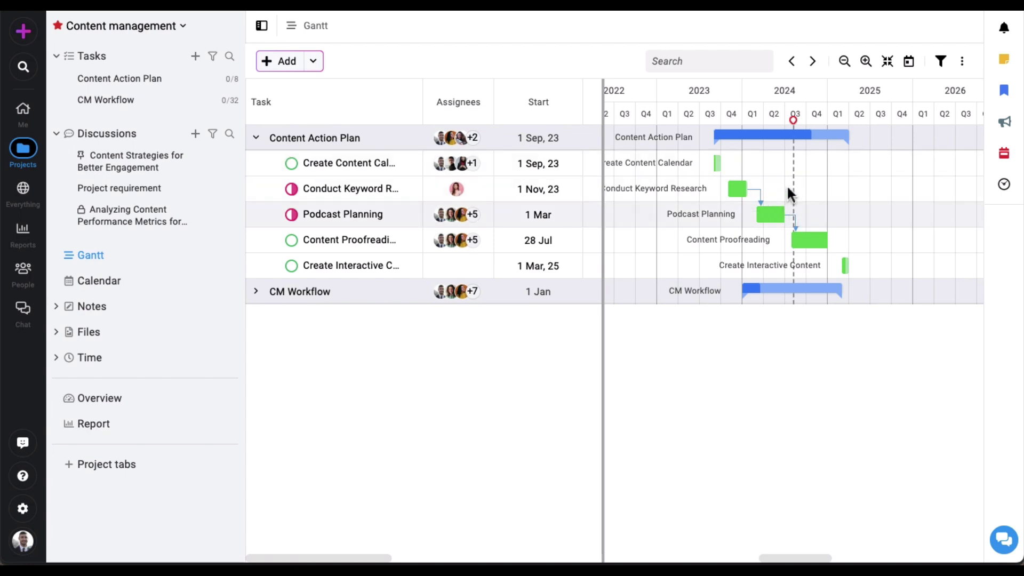
{"action": "left_click", "coordinate": [963, 63]}
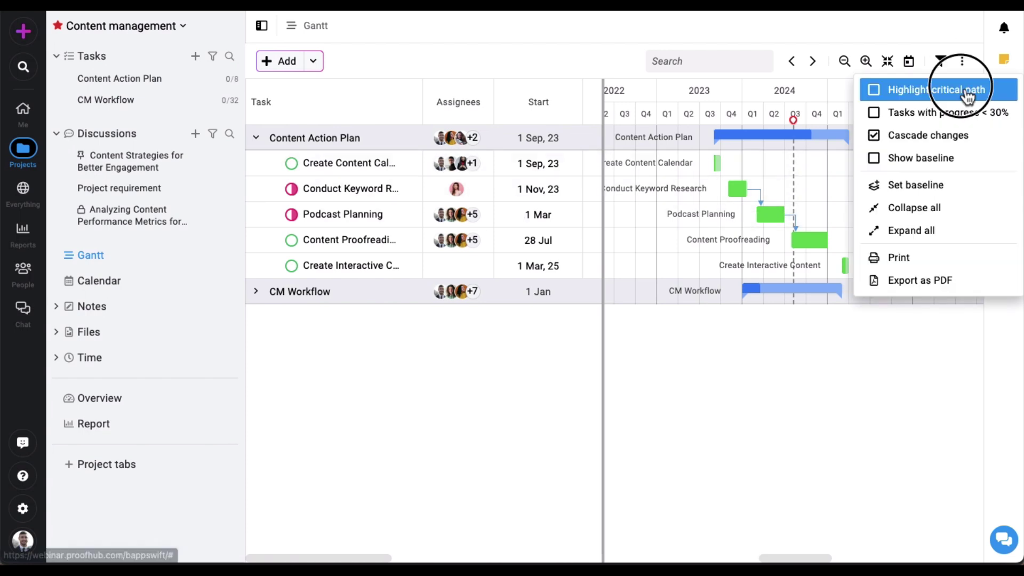
{"action": "left_click", "coordinate": [969, 91]}
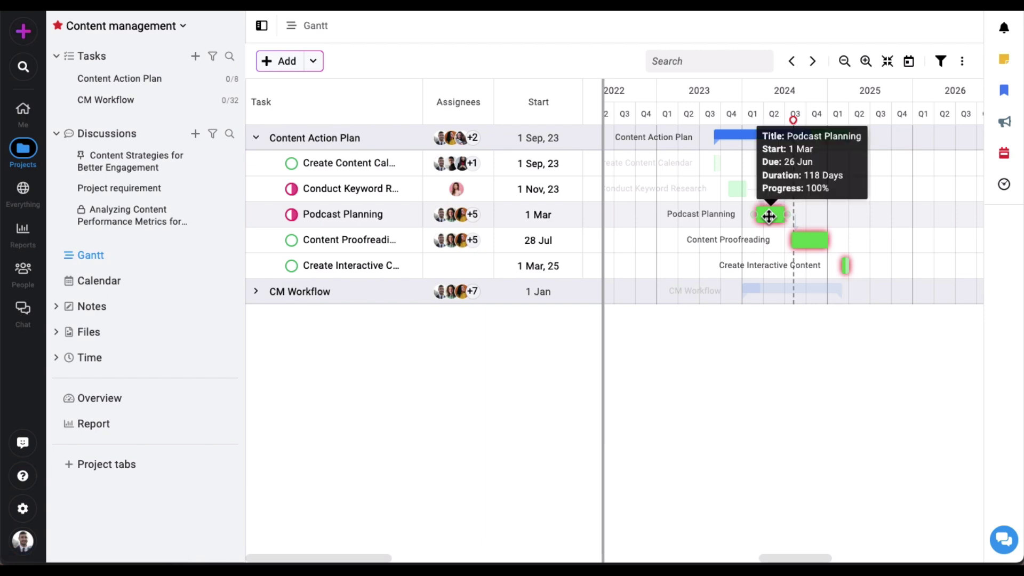
Step: Check the SEO Training Session event in the July 2024 calendar, then expand Notes
{"action": "left_click", "coordinate": [98, 283]}
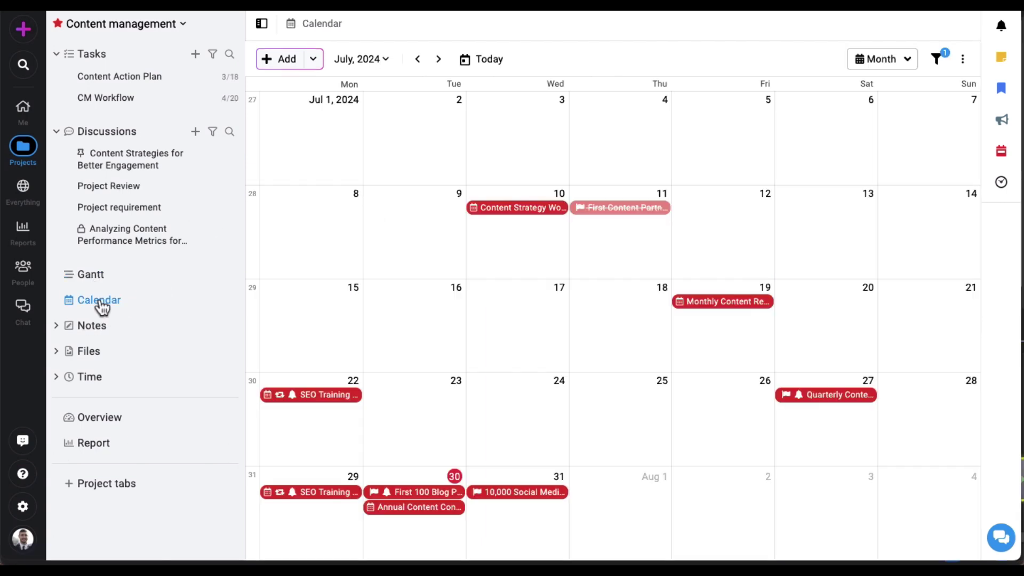
{"action": "left_click", "coordinate": [408, 201]}
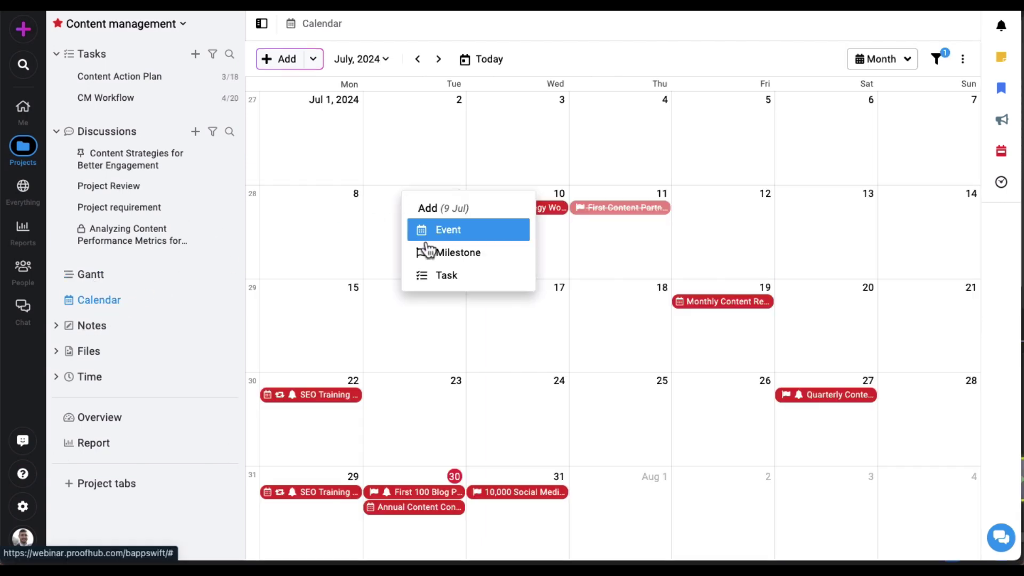
{"action": "left_click", "coordinate": [314, 399]}
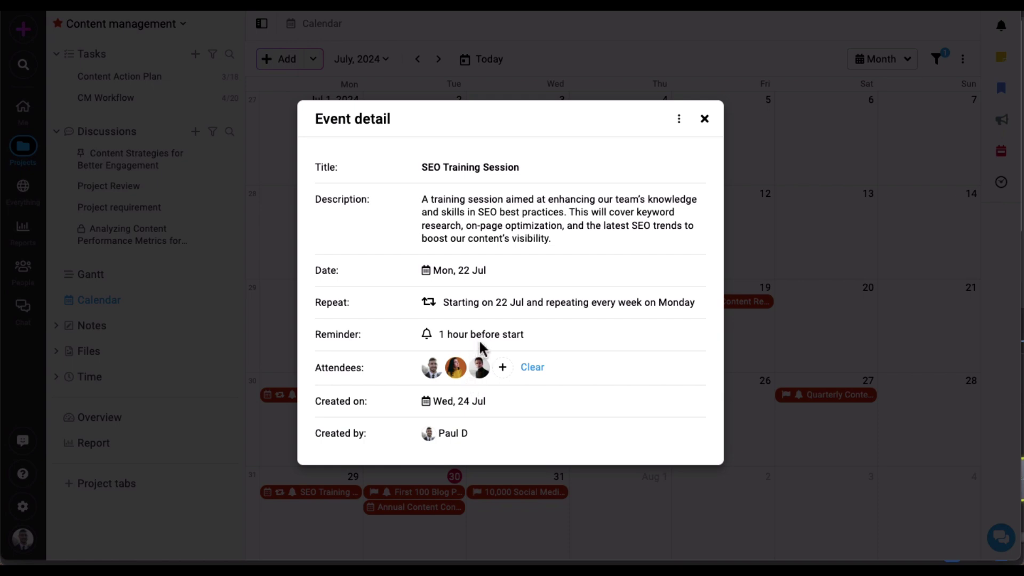
{"action": "left_click", "coordinate": [704, 119]}
{"action": "left_click", "coordinate": [98, 329]}
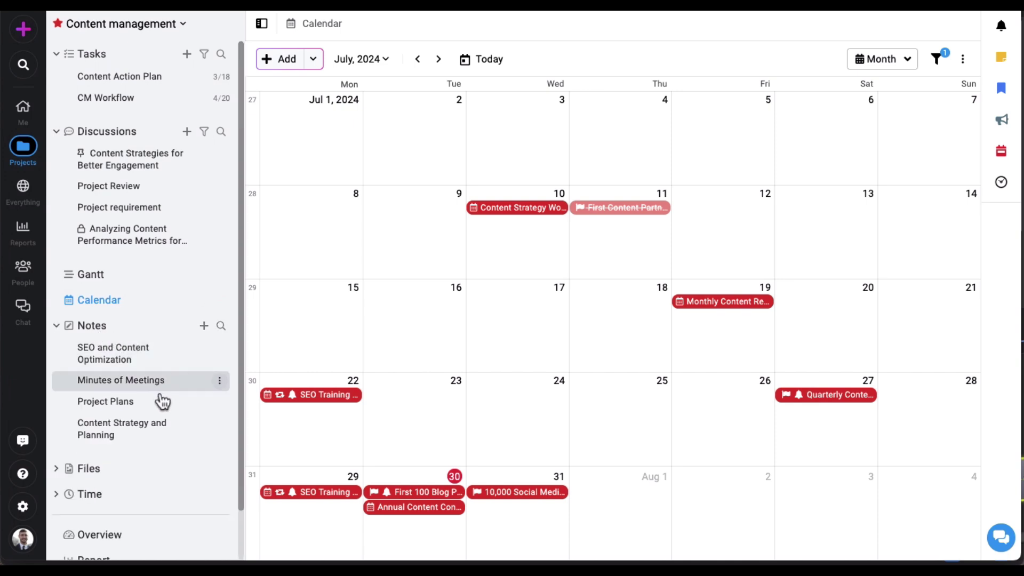
Step: Read the Plans note under Project Plans, then show All Files
{"action": "left_click", "coordinate": [156, 410]}
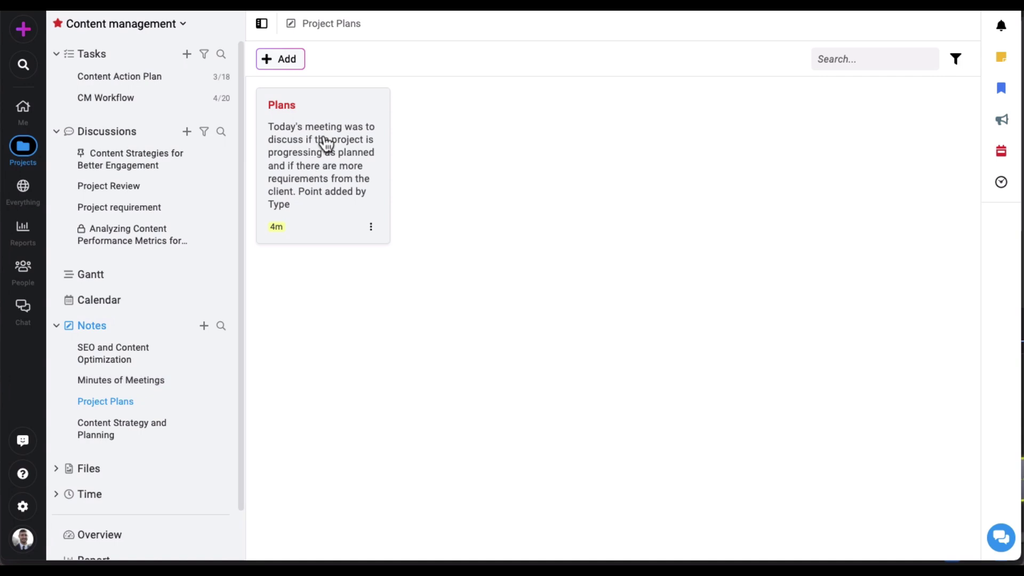
{"action": "left_click", "coordinate": [325, 145]}
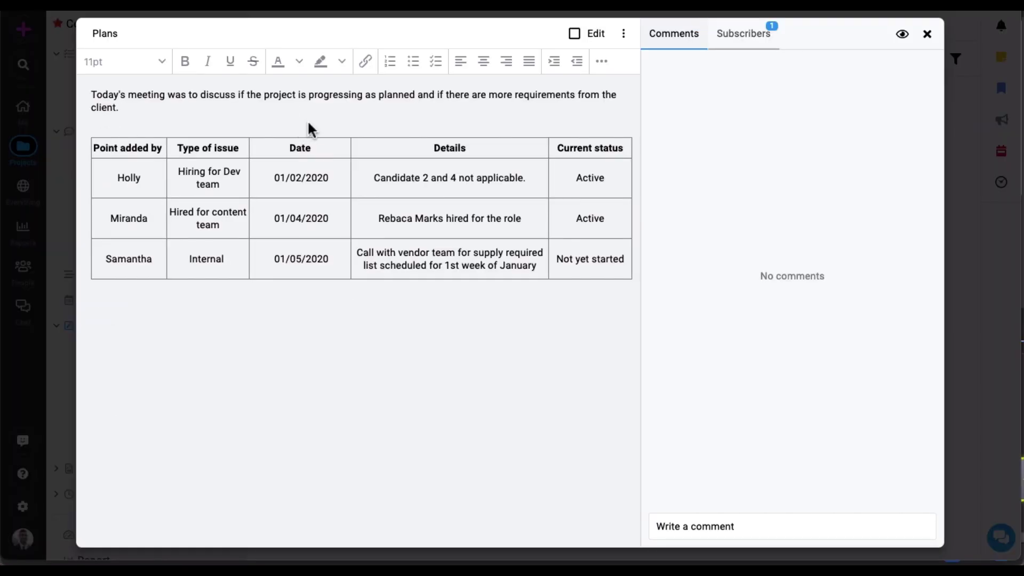
{"action": "left_click", "coordinate": [624, 33]}
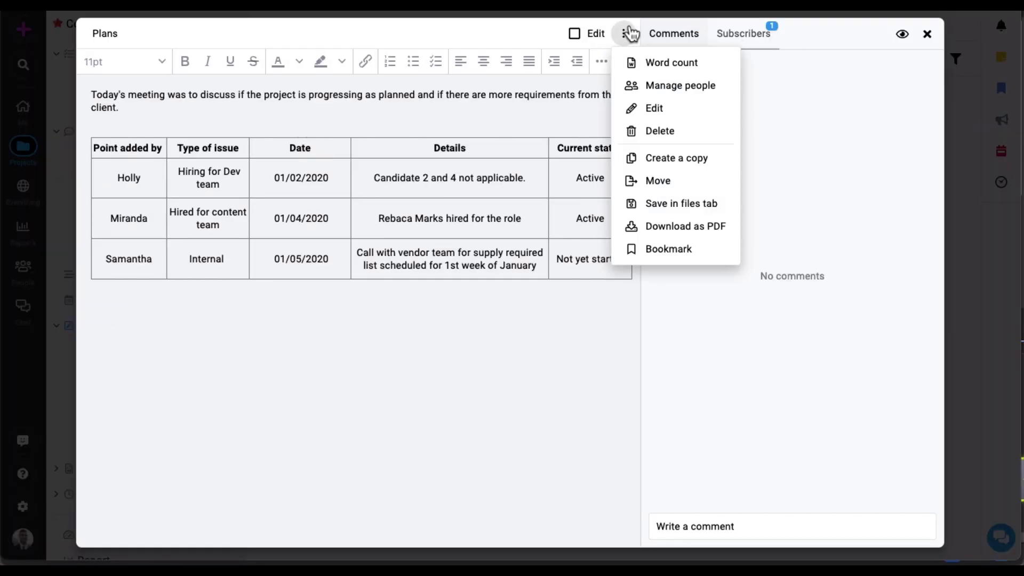
{"action": "left_click", "coordinate": [926, 33]}
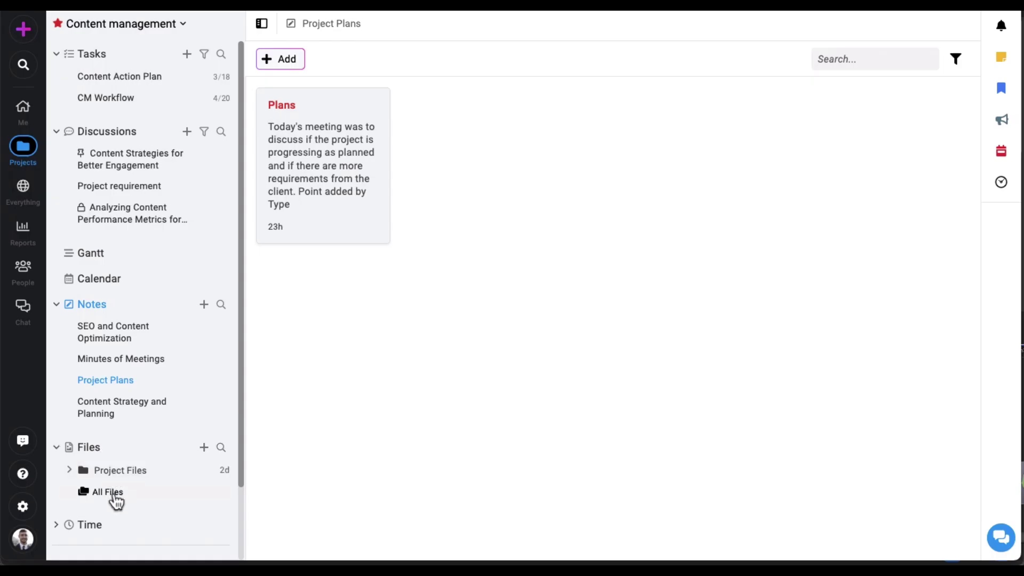
{"action": "left_click", "coordinate": [114, 499]}
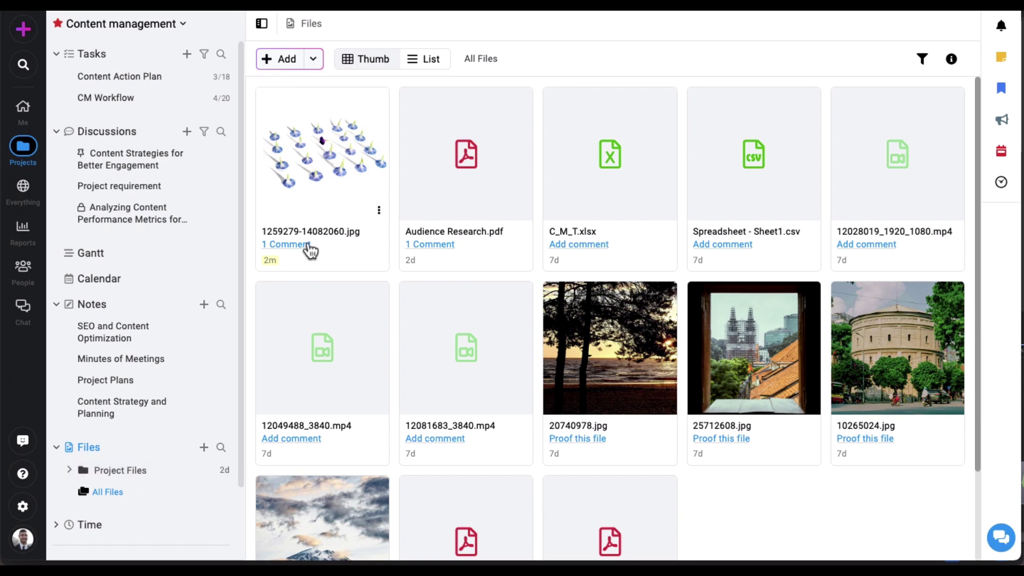
Step: Open 1259279-14082060.jpg and draw a rectangle markup around the centre flower
{"action": "left_click", "coordinate": [307, 246]}
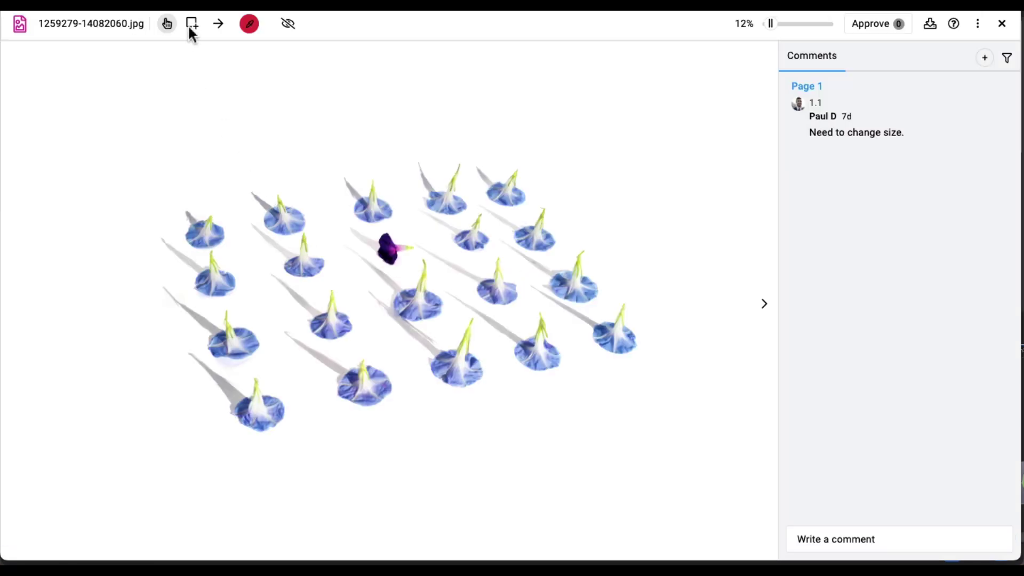
{"action": "left_click", "coordinate": [192, 23]}
{"action": "mouse_move", "coordinate": [379, 278]}
{"action": "left_mouse_down"}
{"action": "mouse_move", "coordinate": [414, 290]}
{"action": "mouse_move", "coordinate": [462, 333]}
{"action": "left_mouse_up"}
Step: Comment 'Add contrast' on the markup, resolve it and approve the image
{"action": "left_click", "coordinate": [825, 548]}
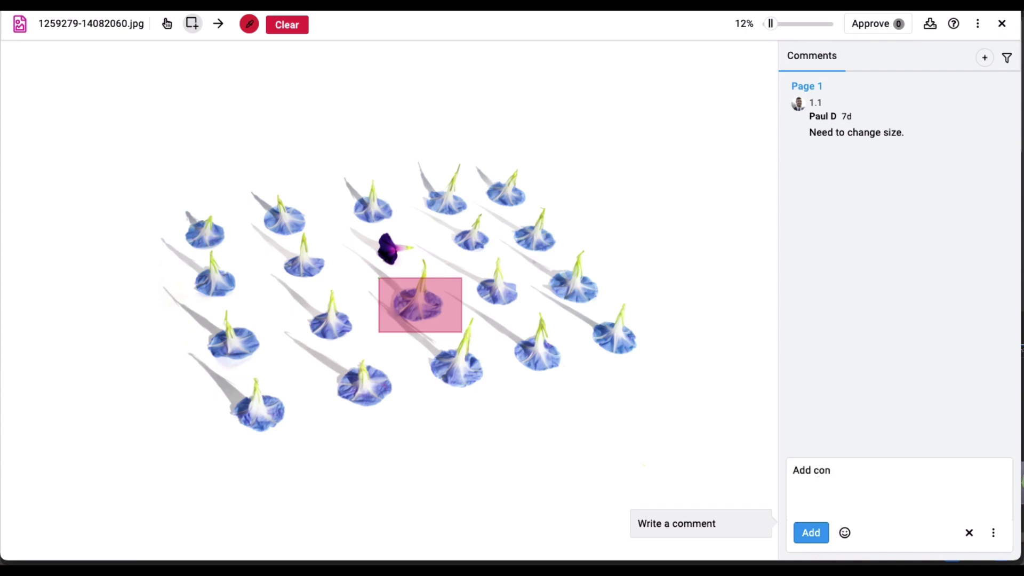
{"action": "type", "text": "Add contrast"}
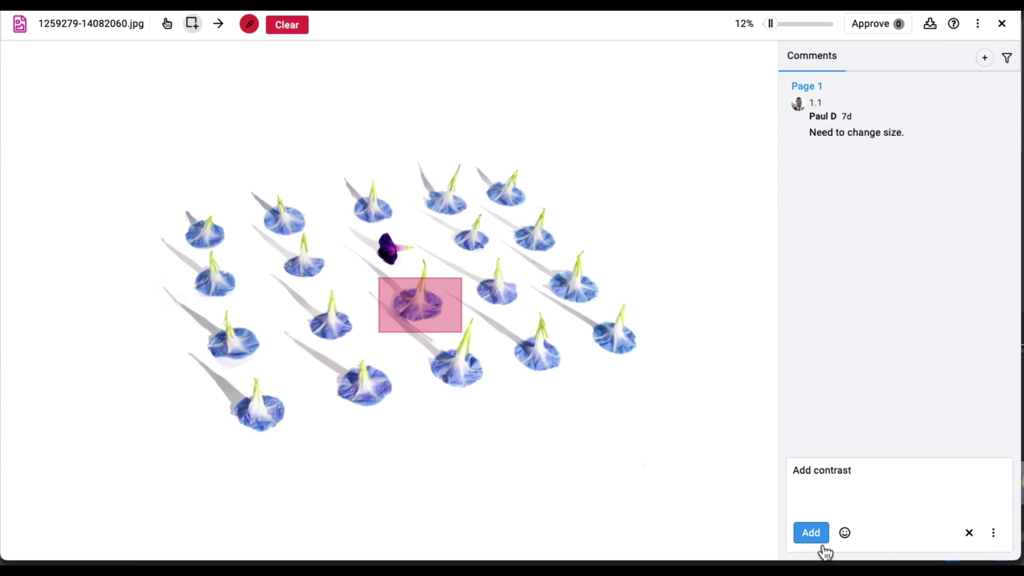
{"action": "left_click", "coordinate": [817, 537]}
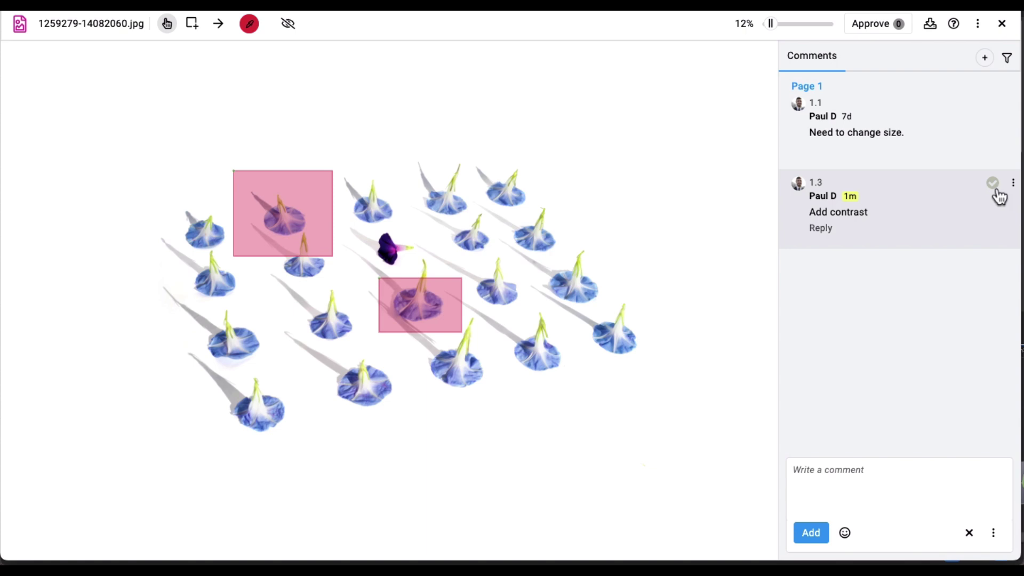
{"action": "left_click", "coordinate": [994, 187]}
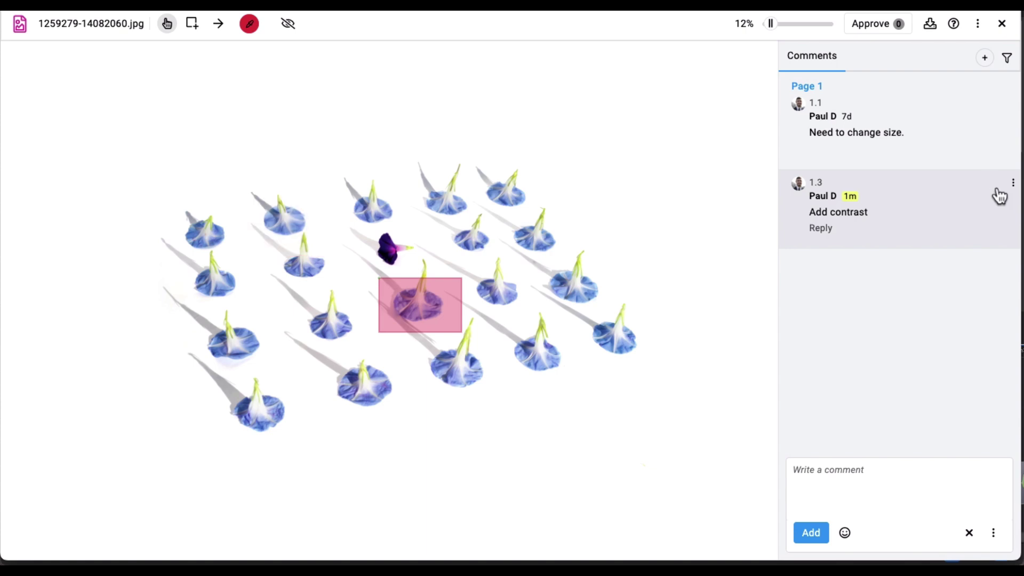
{"action": "left_click", "coordinate": [867, 23]}
Step: Close the proof viewer and review the project's July time logs
{"action": "left_click", "coordinate": [1001, 24]}
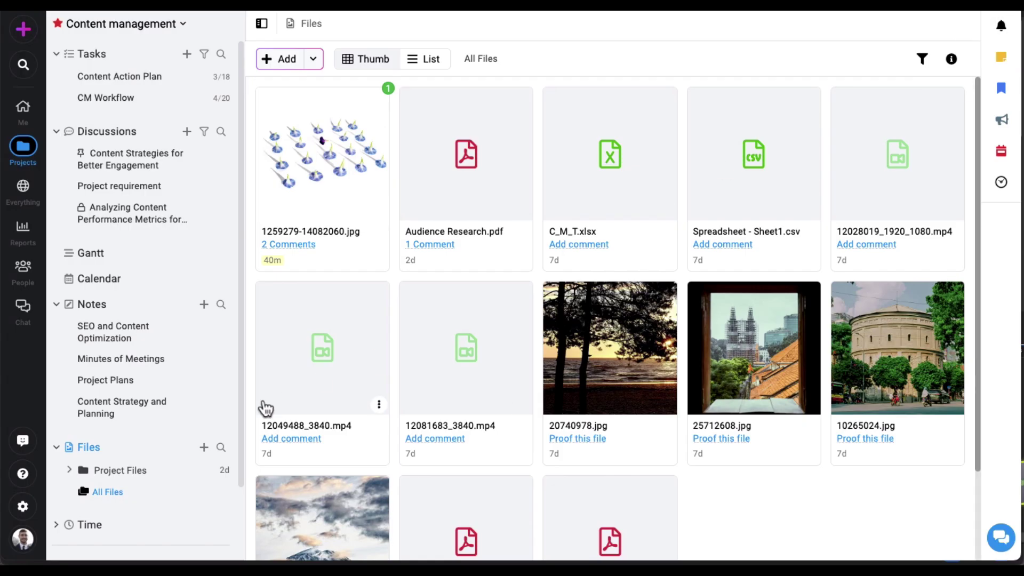
{"action": "left_click", "coordinate": [88, 528]}
{"action": "scroll", "coordinate": [88, 534], "scroll_direction": "down", "scroll_amount": 2}
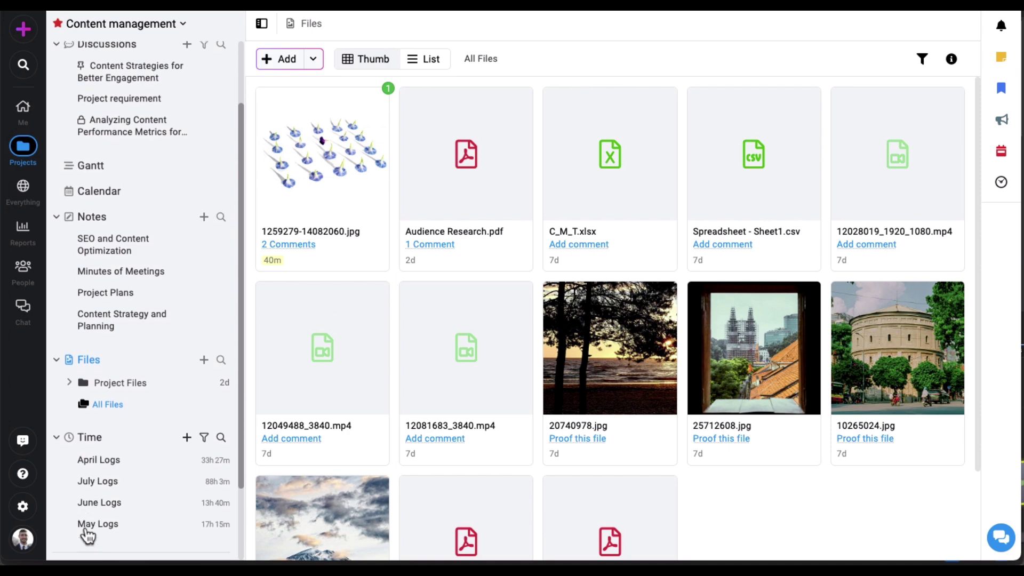
{"action": "left_click", "coordinate": [104, 466]}
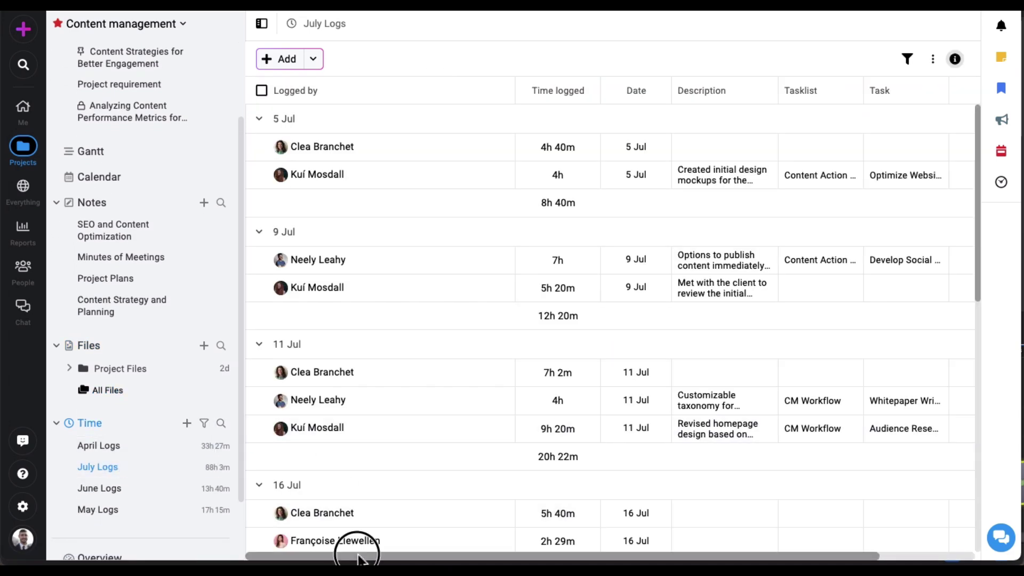
{"action": "mouse_move", "coordinate": [357, 555]}
{"action": "left_mouse_down"}
{"action": "mouse_move", "coordinate": [531, 557]}
{"action": "mouse_move", "coordinate": [362, 558]}
{"action": "left_mouse_up"}
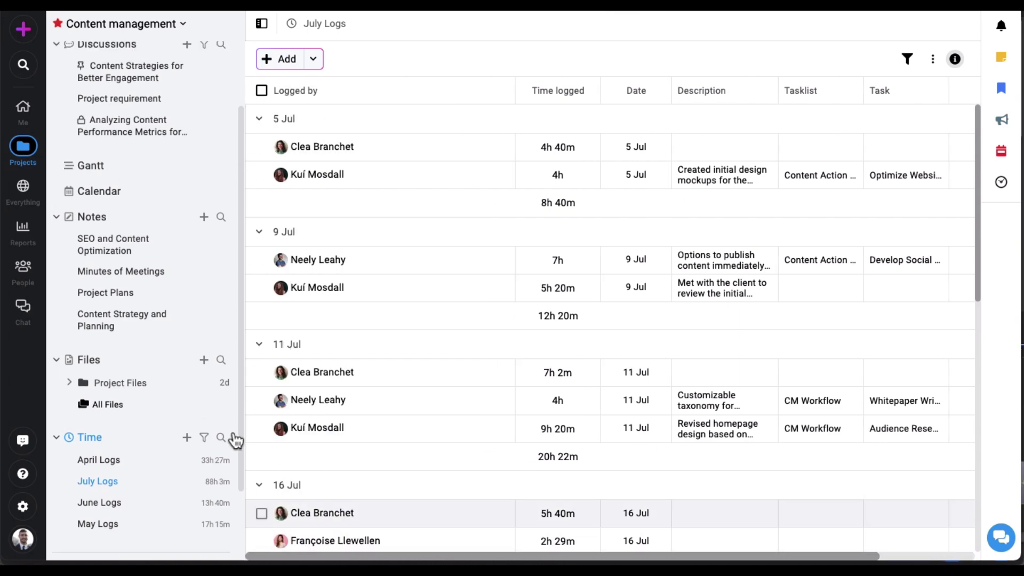
Step: Show All tasks across every project from the Everything menu
{"action": "mouse_move", "coordinate": [23, 187]}
{"action": "left_click", "coordinate": [67, 191]}
{"action": "scroll", "coordinate": [66, 193], "scroll_direction": "down", "scroll_amount": 3}
{"action": "scroll", "coordinate": [66, 194], "scroll_direction": "up", "scroll_amount": 3}
Step: View the time logged across all projects
{"action": "mouse_move", "coordinate": [24, 187]}
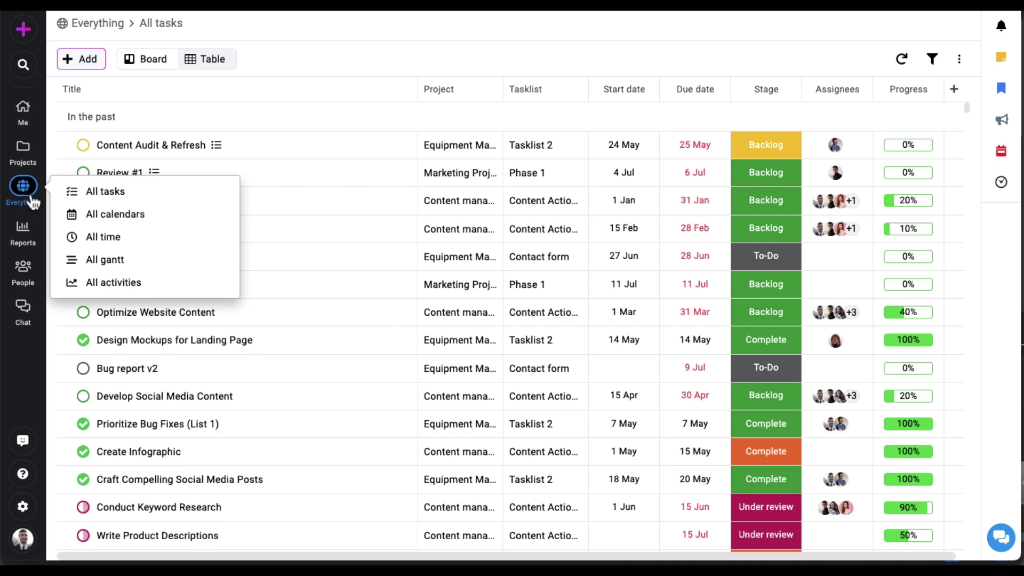
{"action": "left_click", "coordinate": [80, 235]}
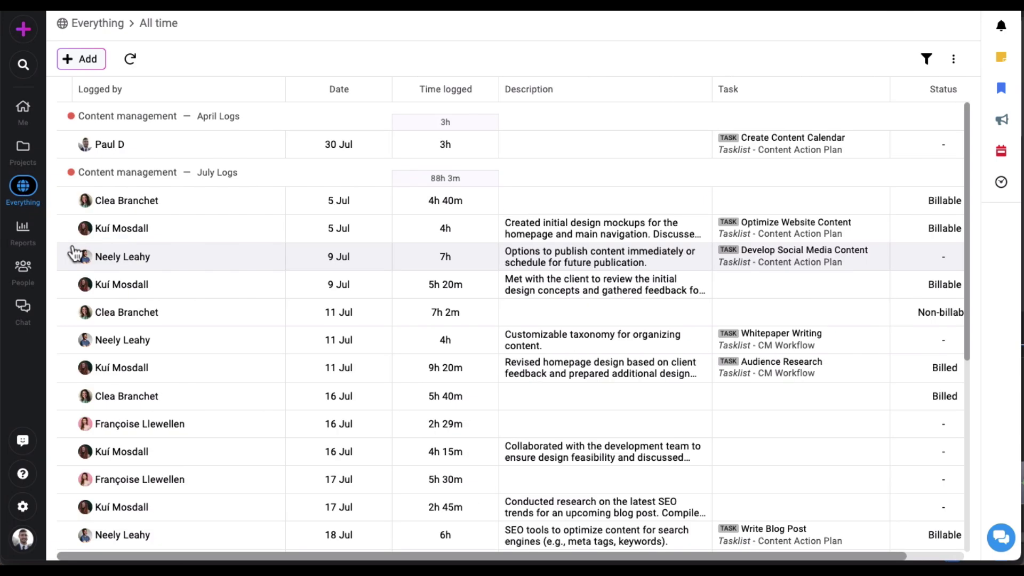
{"action": "scroll", "coordinate": [73, 253], "scroll_direction": "down", "scroll_amount": 5}
{"action": "scroll", "coordinate": [72, 250], "scroll_direction": "up", "scroll_amount": 5}
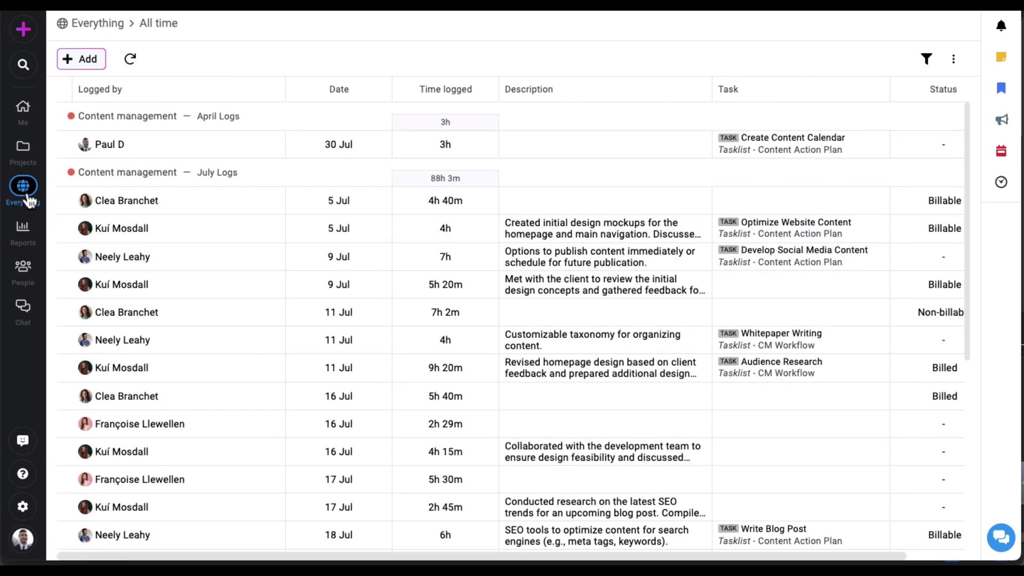
Step: Check the combined gantt for all projects, then go to Reports
{"action": "left_click", "coordinate": [95, 276]}
{"action": "scroll", "coordinate": [119, 237], "scroll_direction": "down", "scroll_amount": 4}
{"action": "scroll", "coordinate": [122, 241], "scroll_direction": "up", "scroll_amount": 4}
{"action": "left_click", "coordinate": [30, 240]}
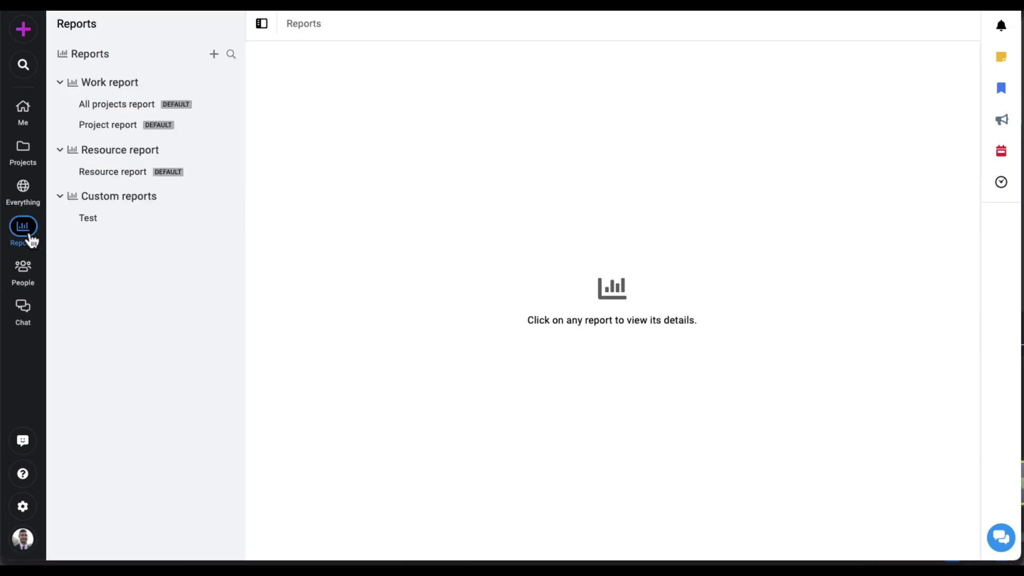
{"action": "left_click", "coordinate": [214, 54]}
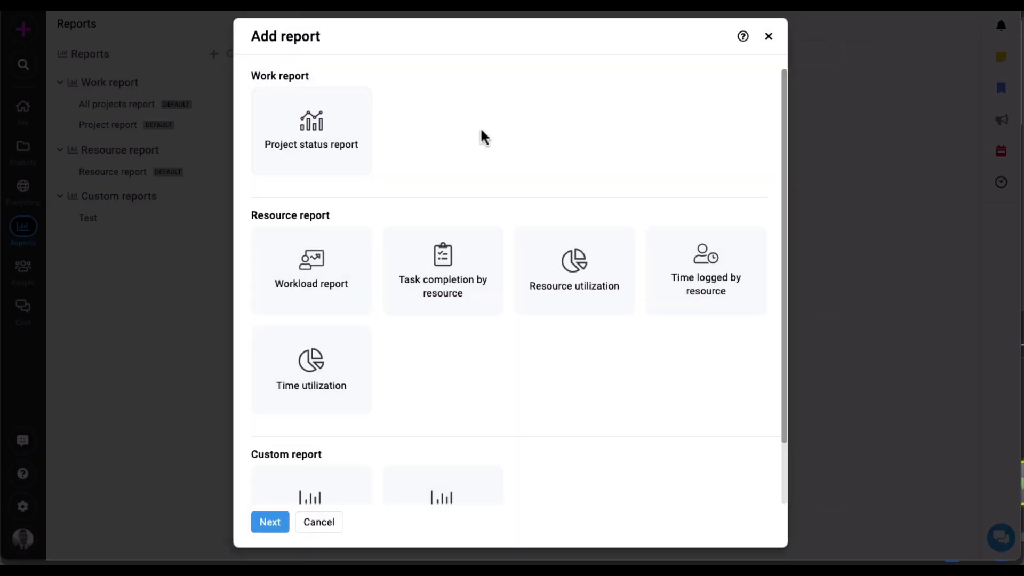
{"action": "scroll", "coordinate": [484, 137], "scroll_direction": "down", "scroll_amount": 3}
{"action": "scroll", "coordinate": [485, 138], "scroll_direction": "up", "scroll_amount": 3}
{"action": "left_click", "coordinate": [768, 36]}
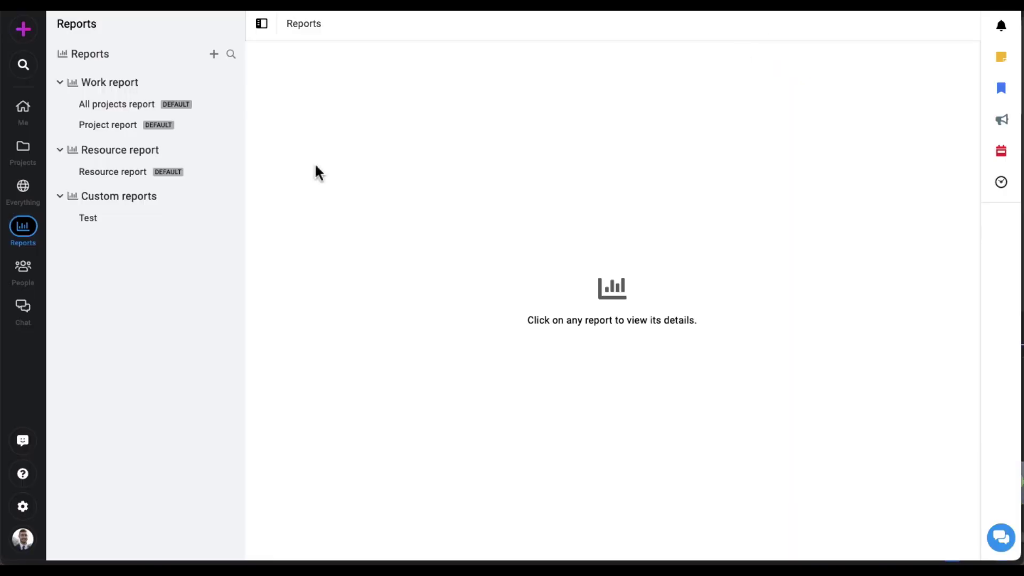
Step: Browse the People directory and look over the Add people options
{"action": "left_click", "coordinate": [39, 278]}
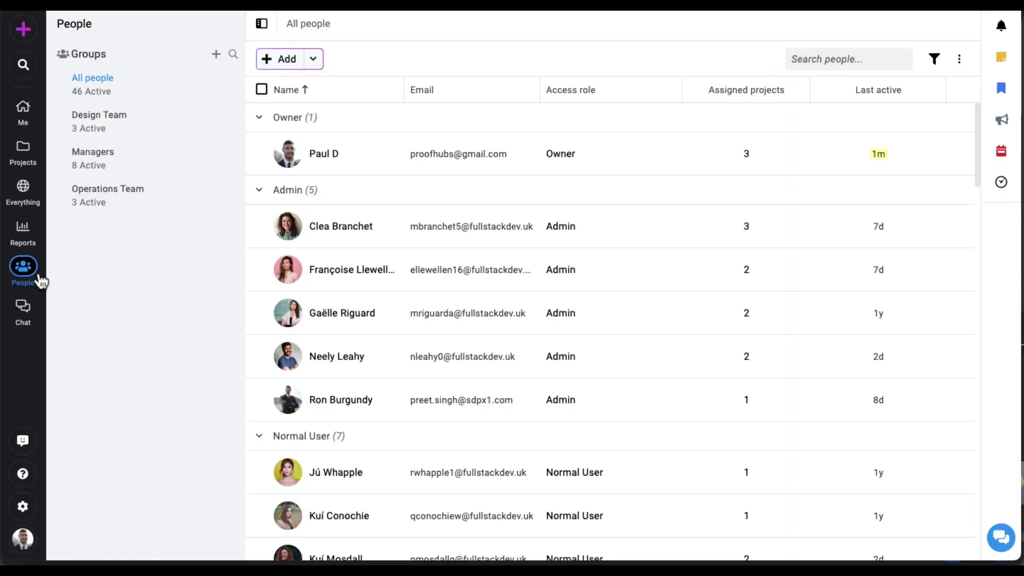
{"action": "mouse_move", "coordinate": [224, 132]}
{"action": "left_click", "coordinate": [323, 60]}
{"action": "left_click", "coordinate": [329, 61]}
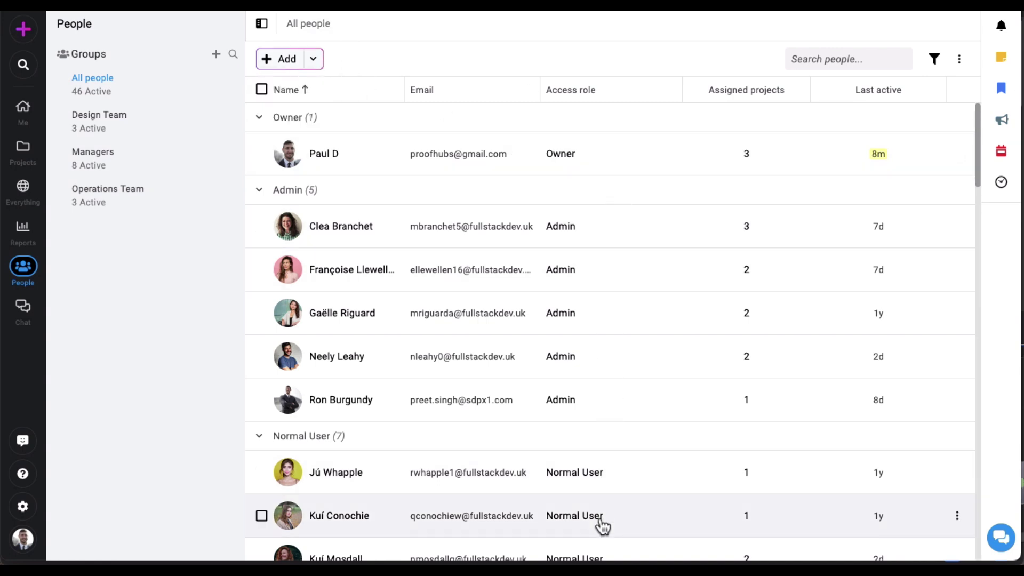
Step: Glance at the sticky notes, then open the Design Team group conversation in Chat
{"action": "left_click", "coordinate": [1000, 57]}
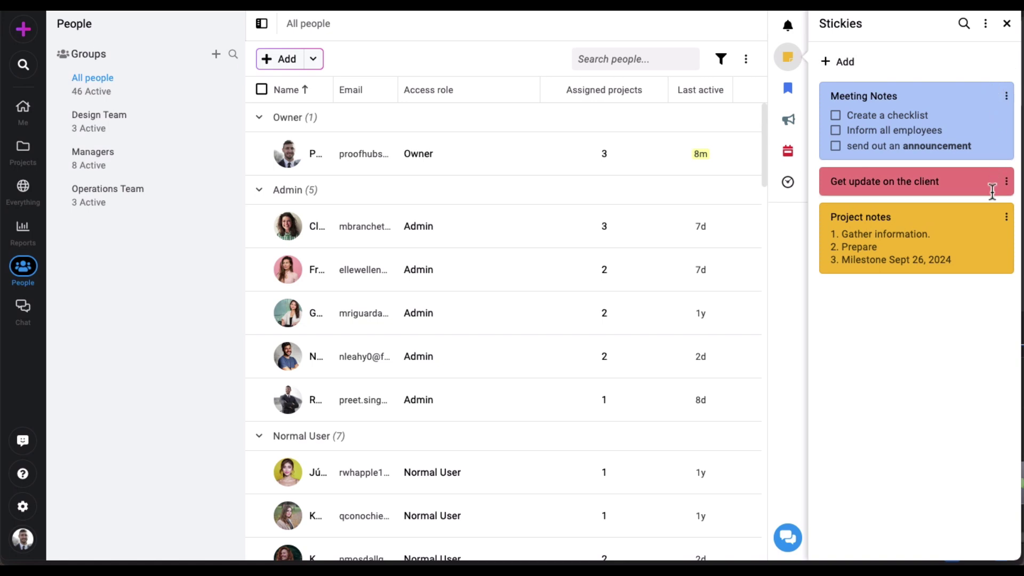
{"action": "left_click", "coordinate": [1006, 24]}
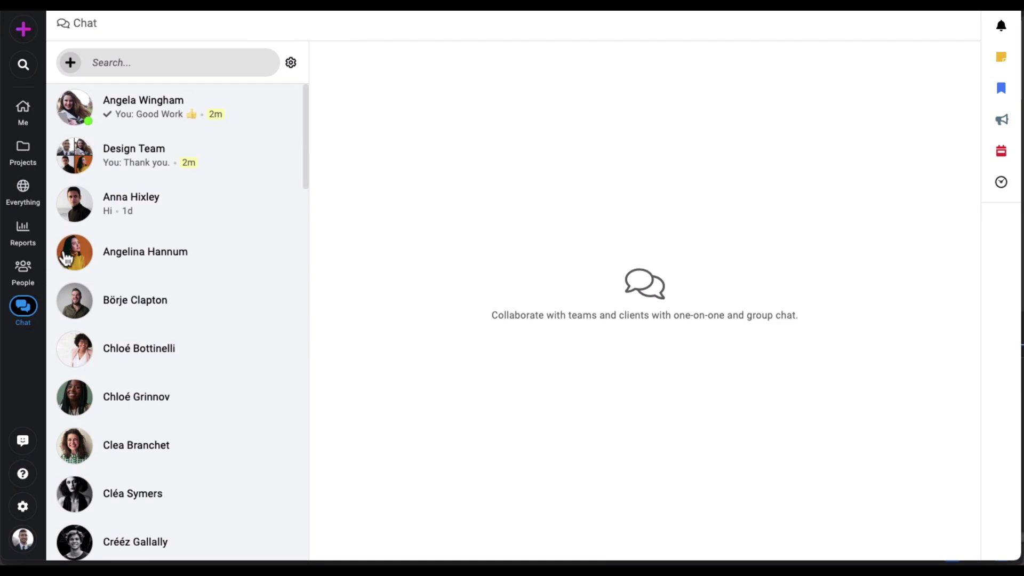
{"action": "left_click", "coordinate": [169, 120]}
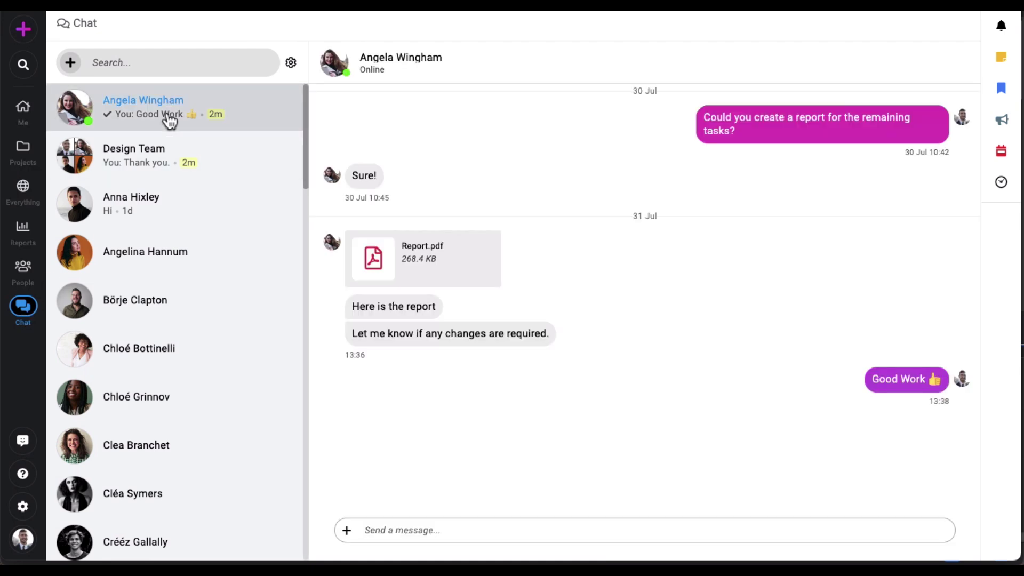
{"action": "left_click", "coordinate": [166, 158]}
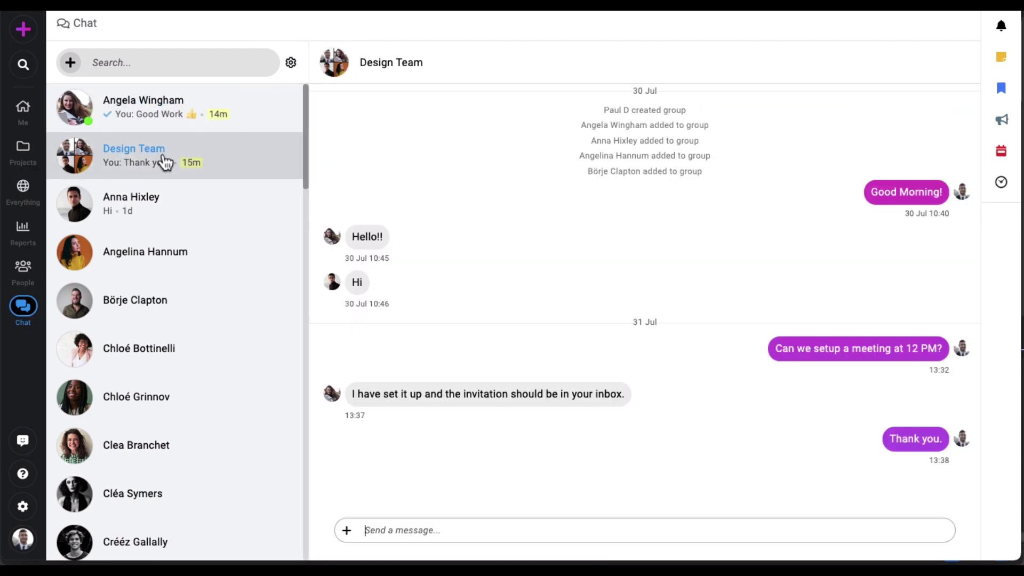
Step: View the Company page under ProofHub settings
{"action": "left_click", "coordinate": [34, 510]}
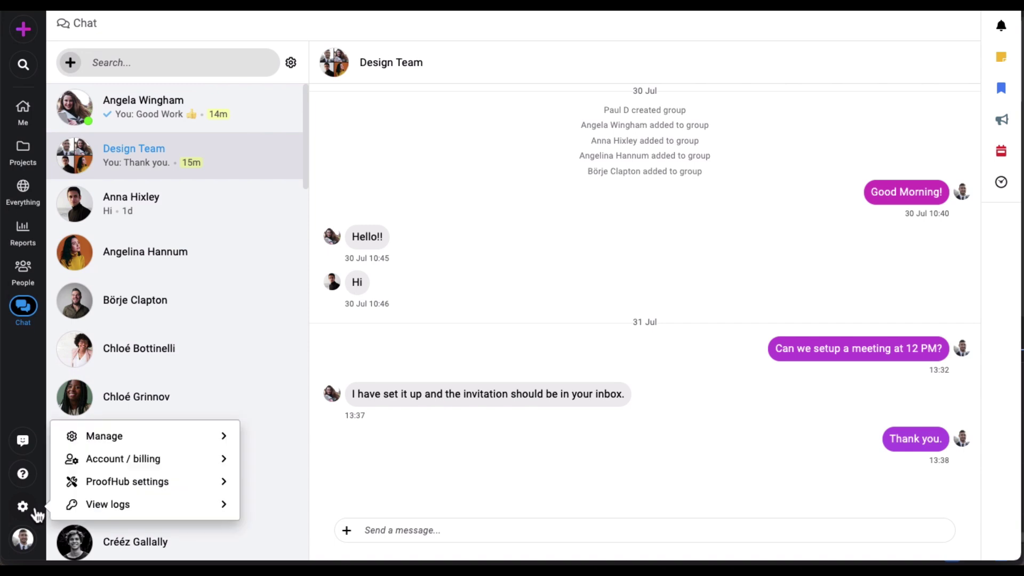
{"action": "mouse_move", "coordinate": [127, 482]}
{"action": "left_click", "coordinate": [280, 485]}
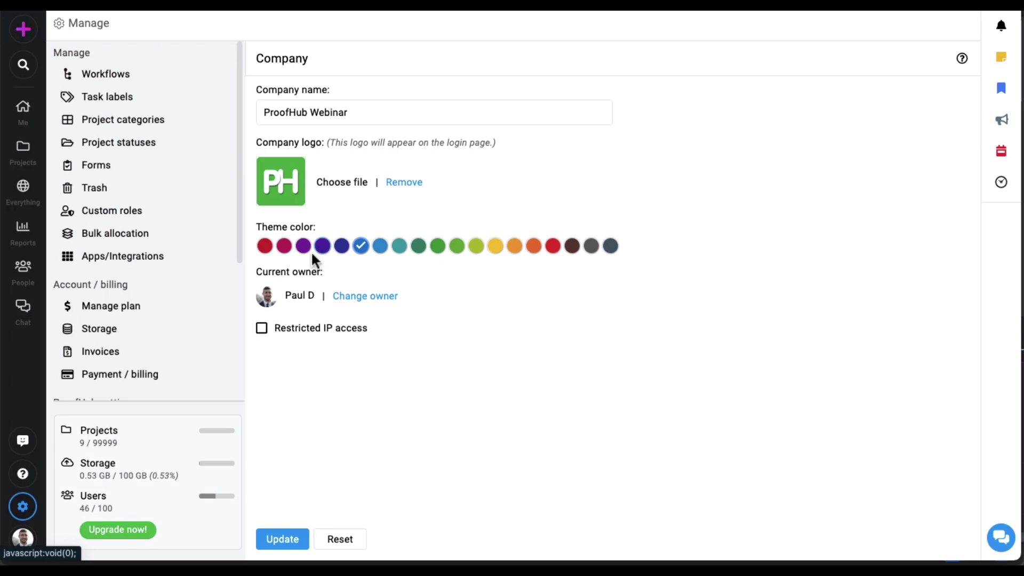
Step: Review the Custom domain settings, then return to the home dashboard
{"action": "left_click", "coordinate": [26, 520]}
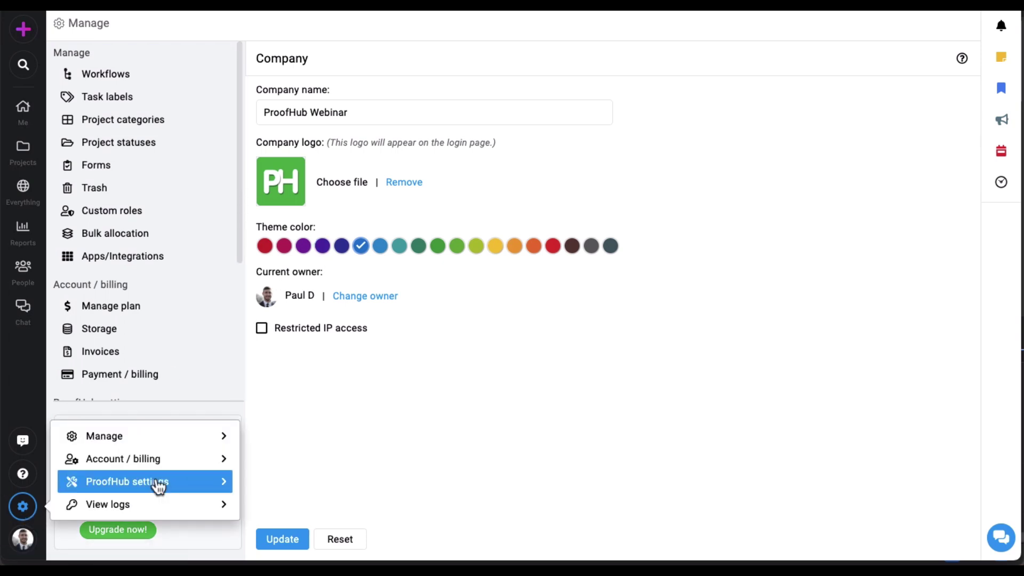
{"action": "mouse_move", "coordinate": [160, 482]}
{"action": "left_click", "coordinate": [287, 507]}
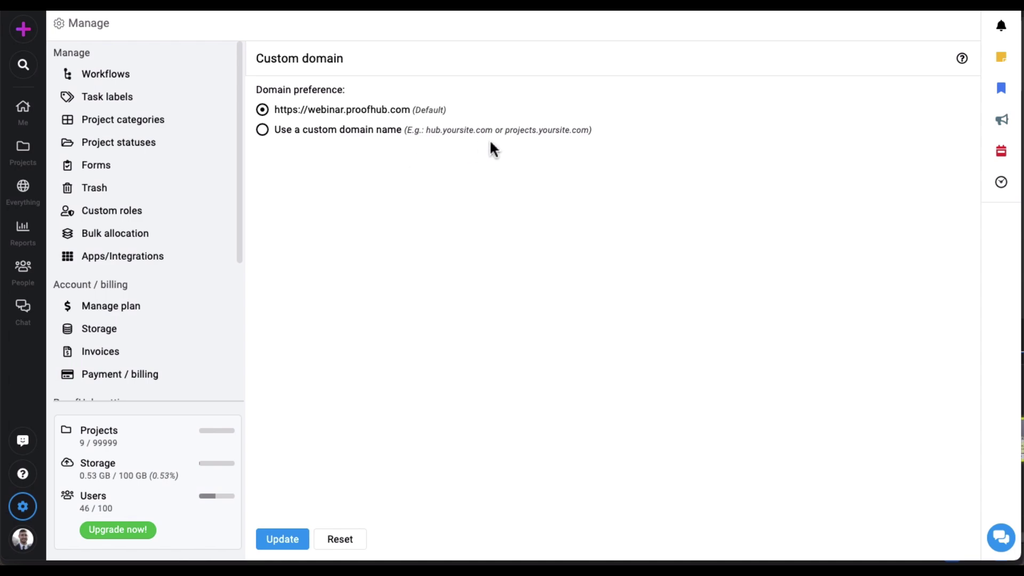
{"action": "left_click", "coordinate": [25, 115]}
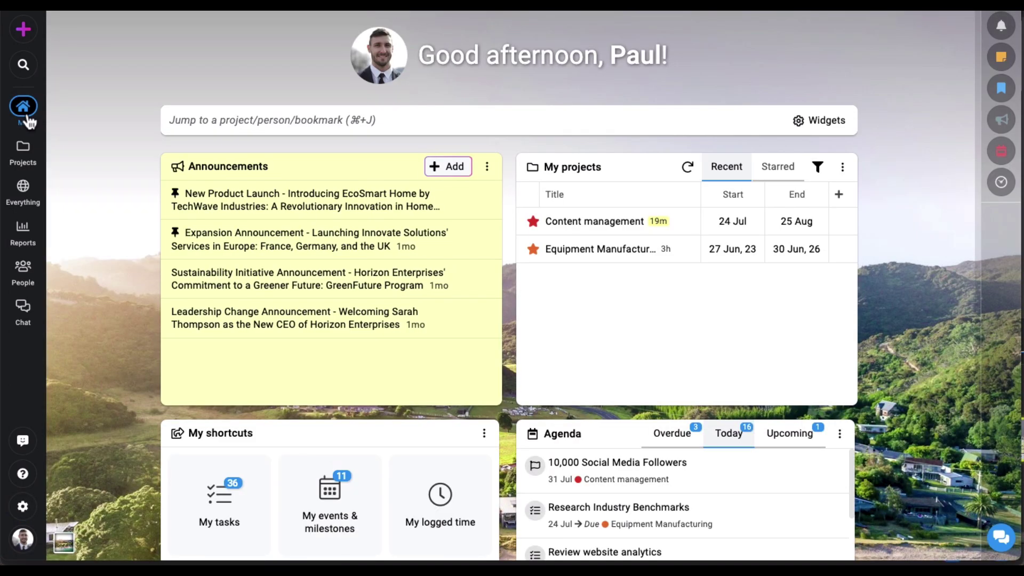